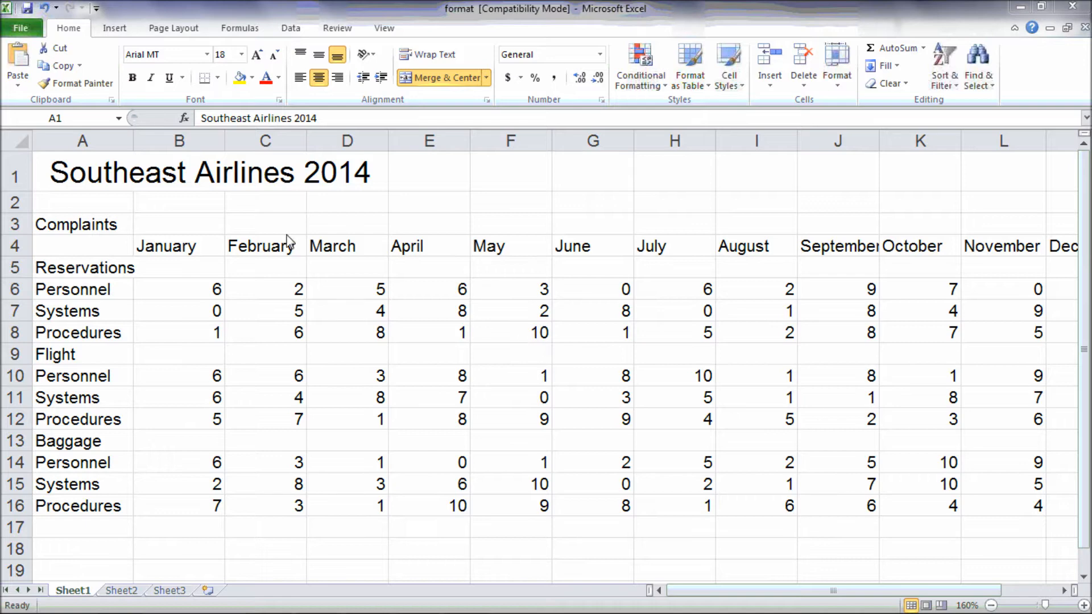
Change the font of the merged title cell "Southeast Airlines 2014" to Arial
click(238, 171)
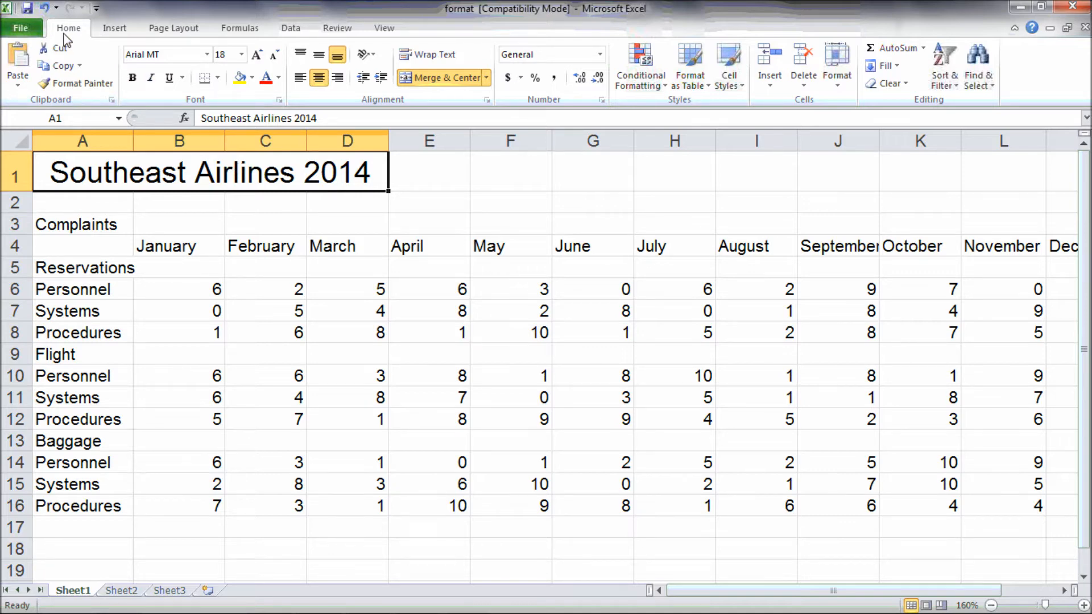
click(168, 55)
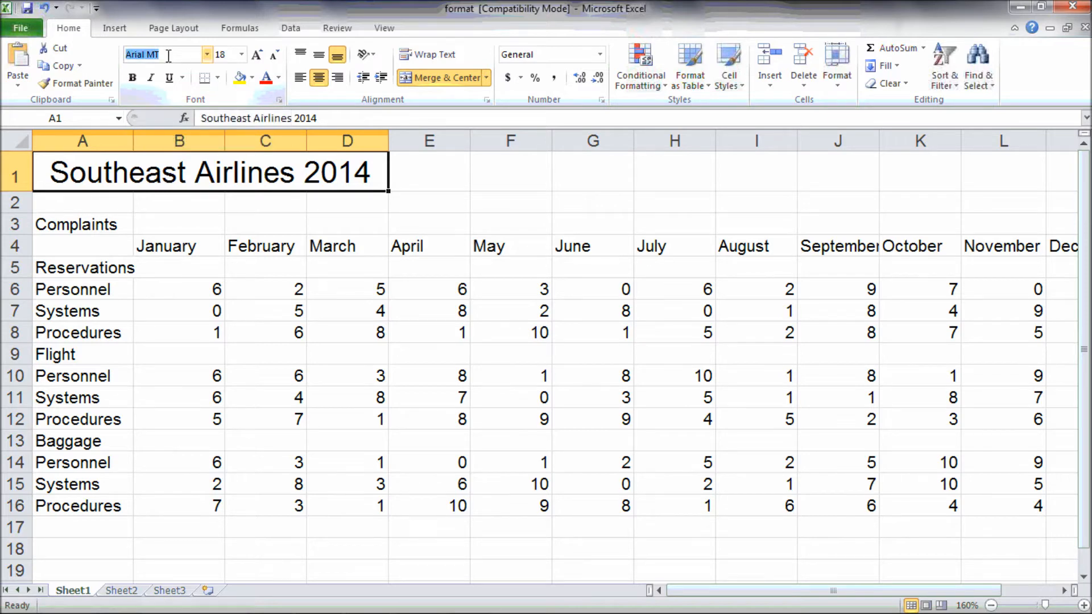
click(207, 55)
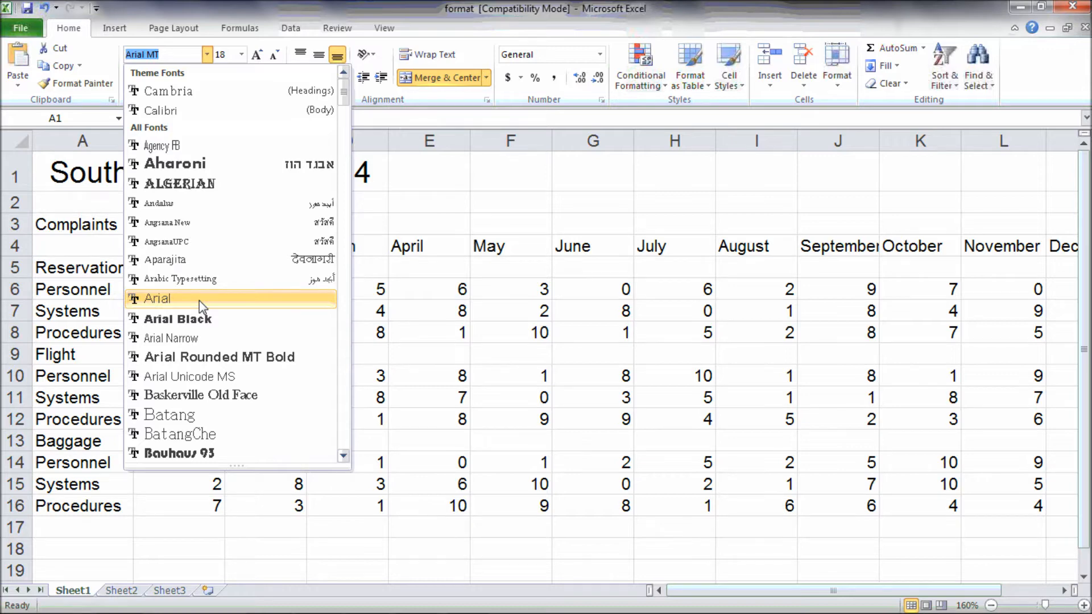
click(199, 300)
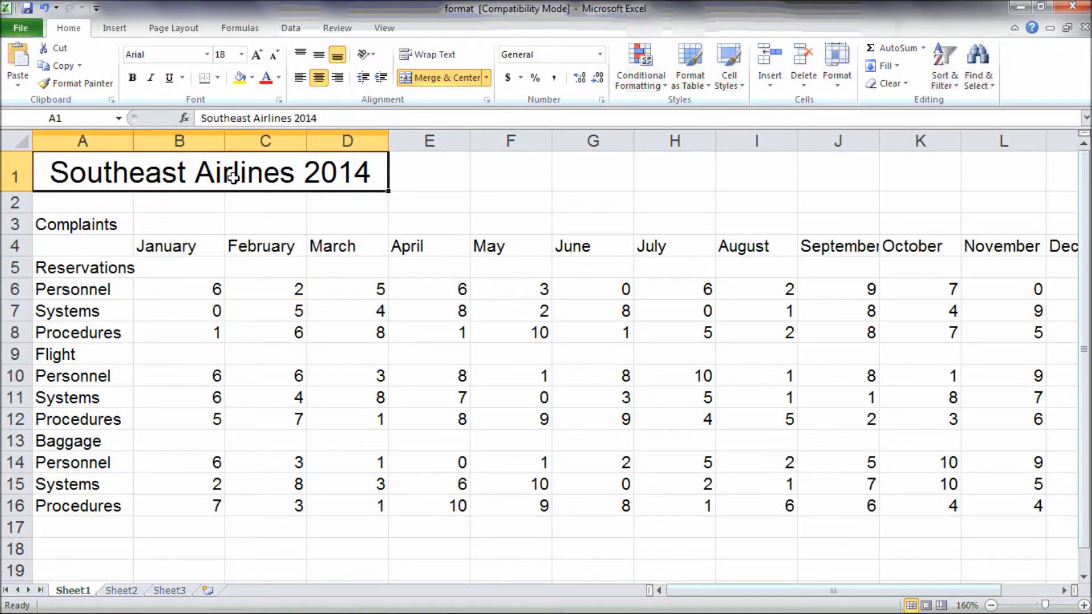
Change the font of the month headings from January to December in row 4 to Arial Rounded MT Bold
click(161, 243)
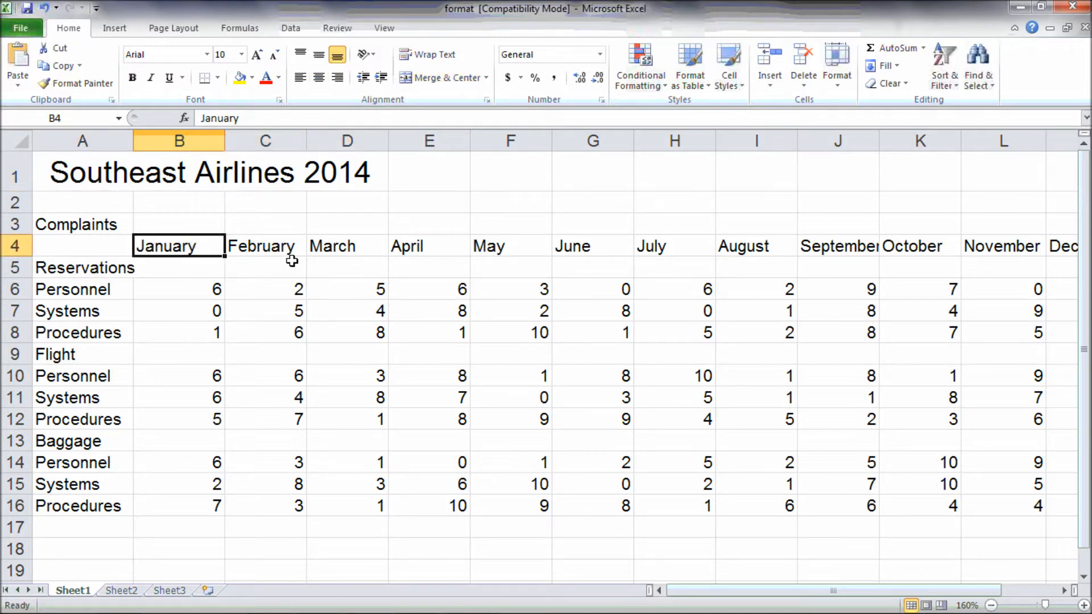
shift+click(1058, 247)
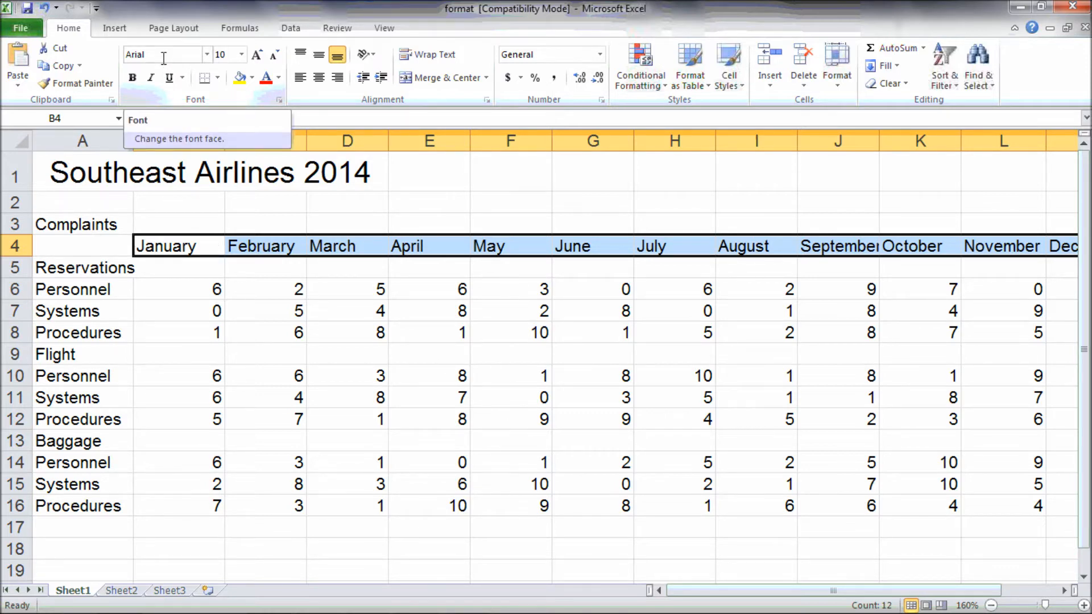
click(207, 54)
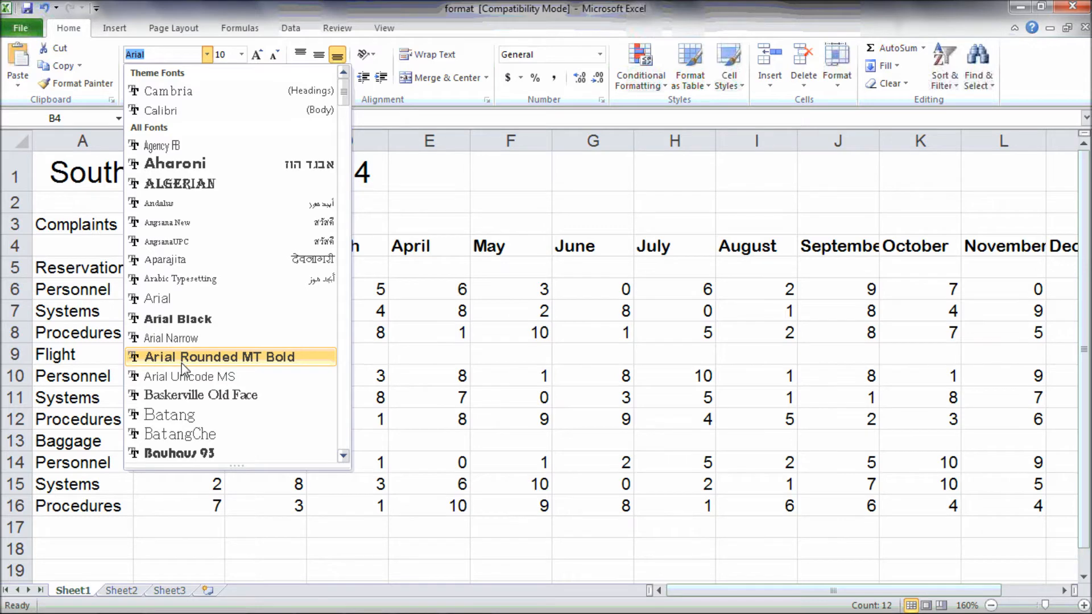
click(181, 364)
Change the font of the row labels in A5:A16 to Calibri (Body) through the Format Cells settings
drag(71, 274, 85, 505)
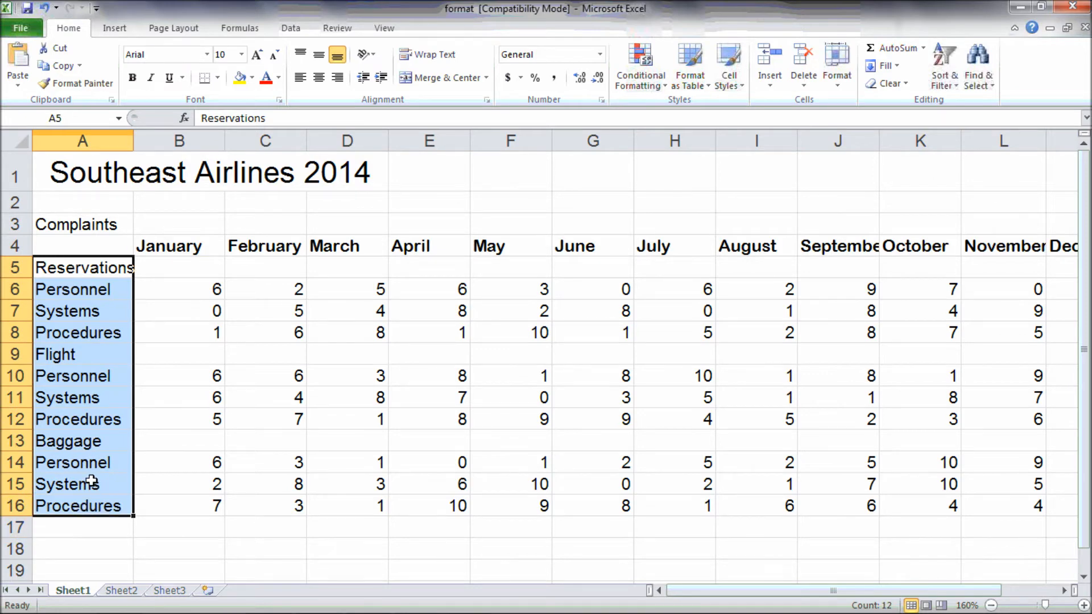
right_click(76, 306)
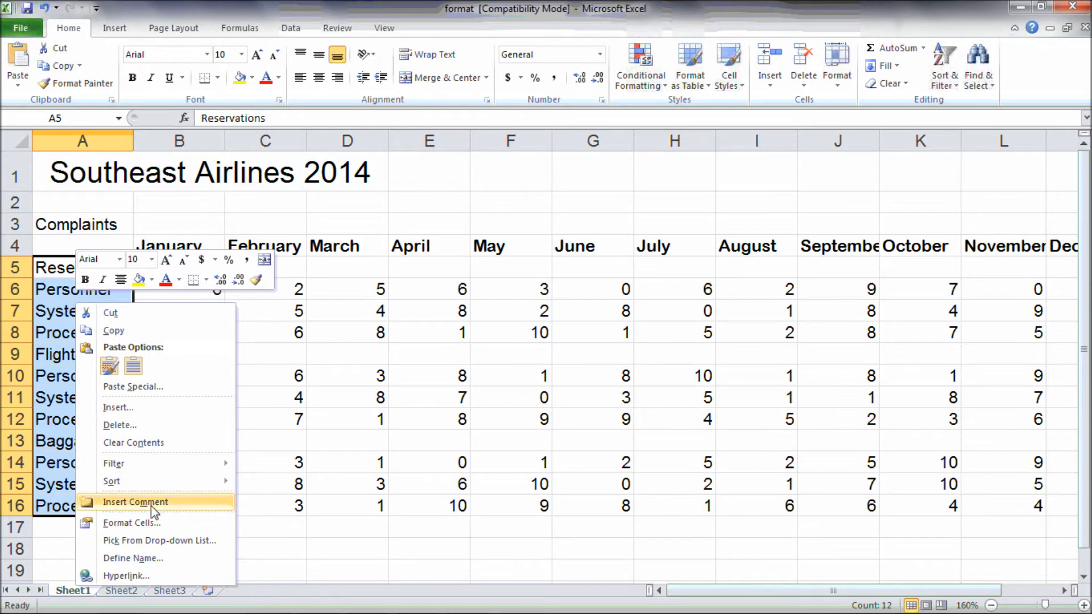
click(131, 522)
drag(195, 244, 466, 150)
drag(390, 151, 297, 139)
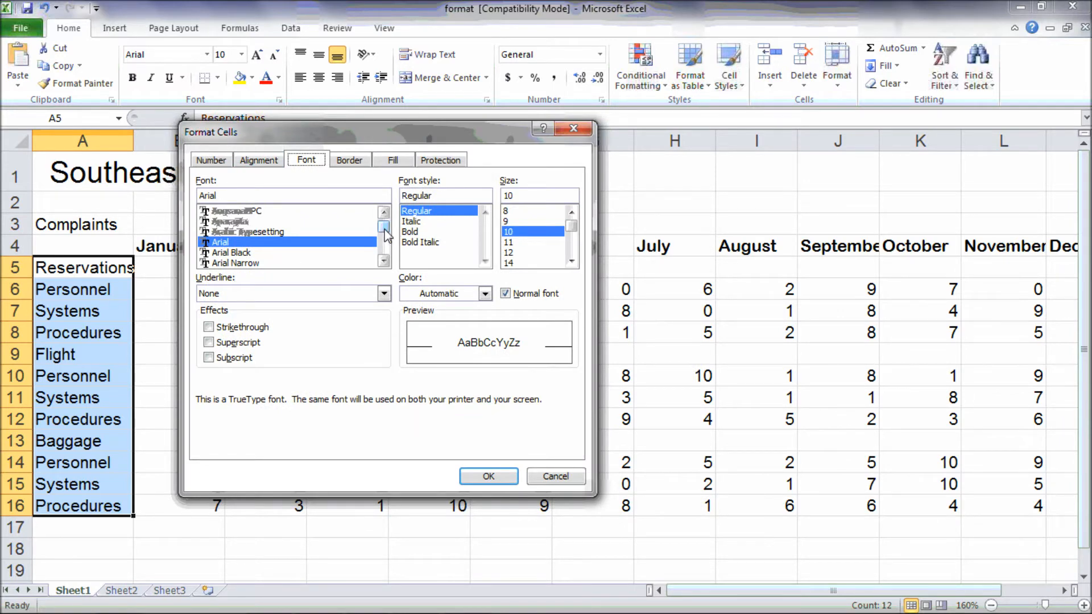
drag(385, 237, 385, 230)
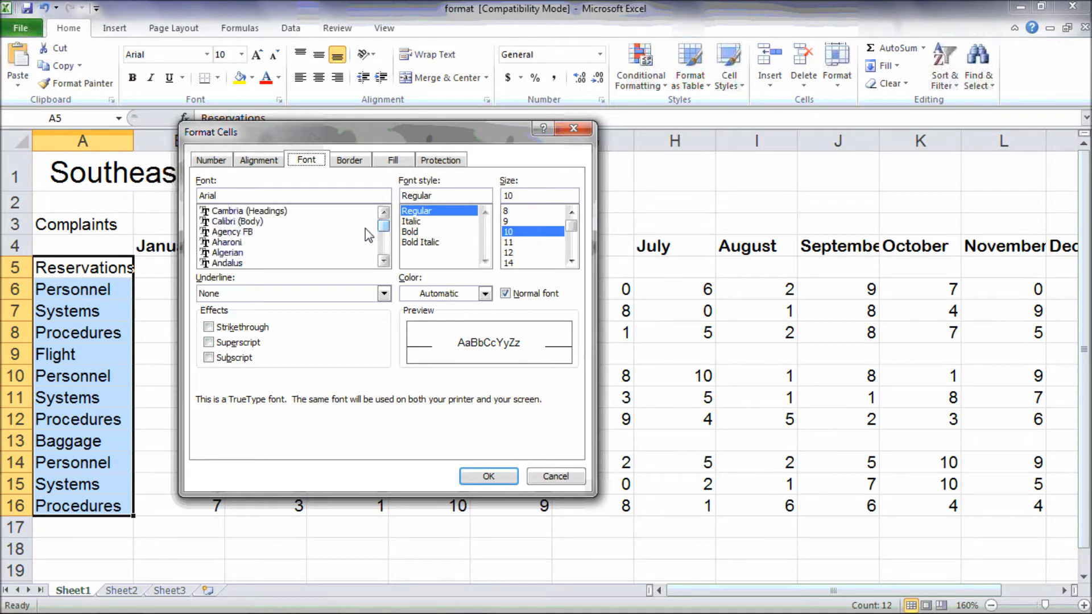
click(235, 222)
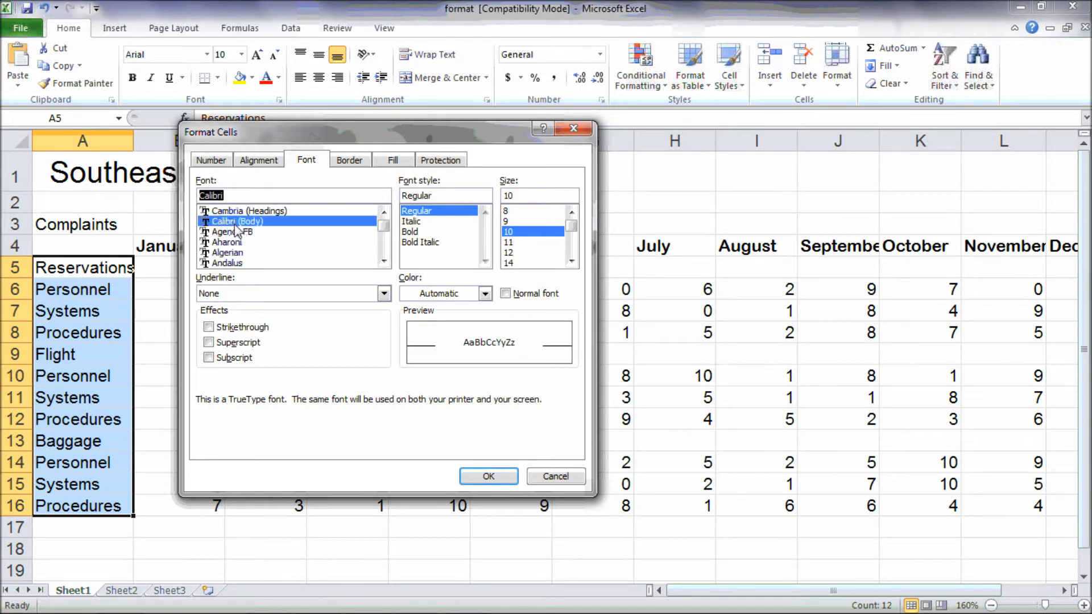
click(486, 477)
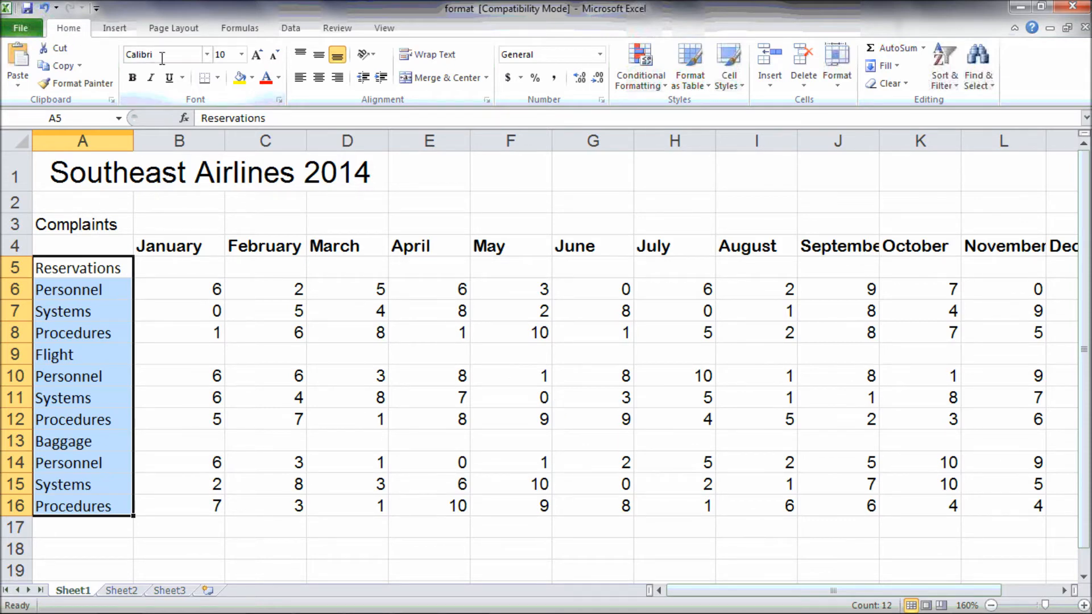
Review the font settings of the row labels in the Format Cells dialog and close it without changes
right_click(86, 302)
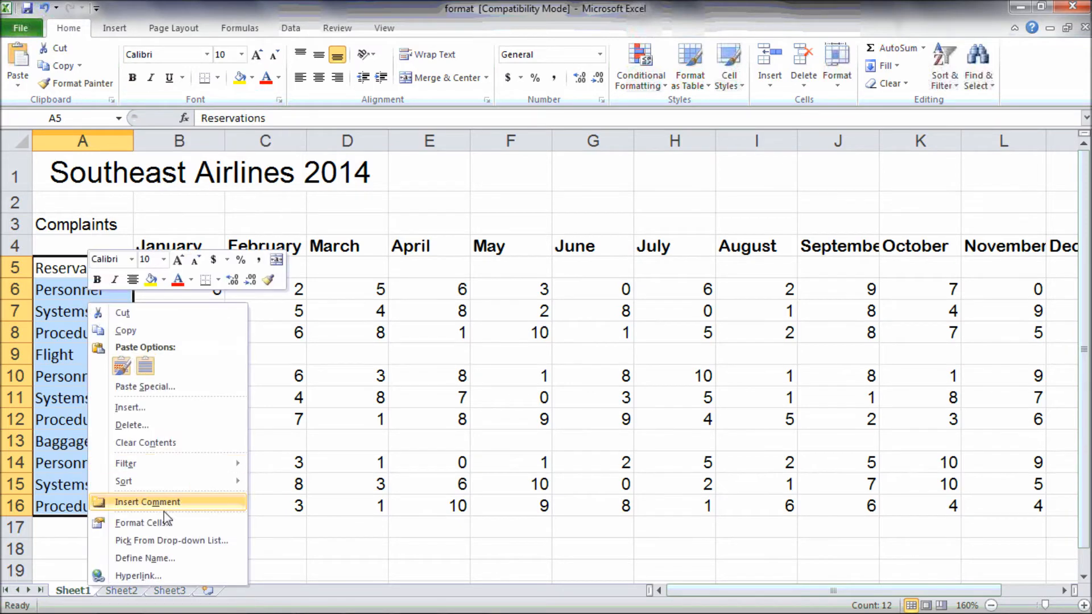
click(149, 522)
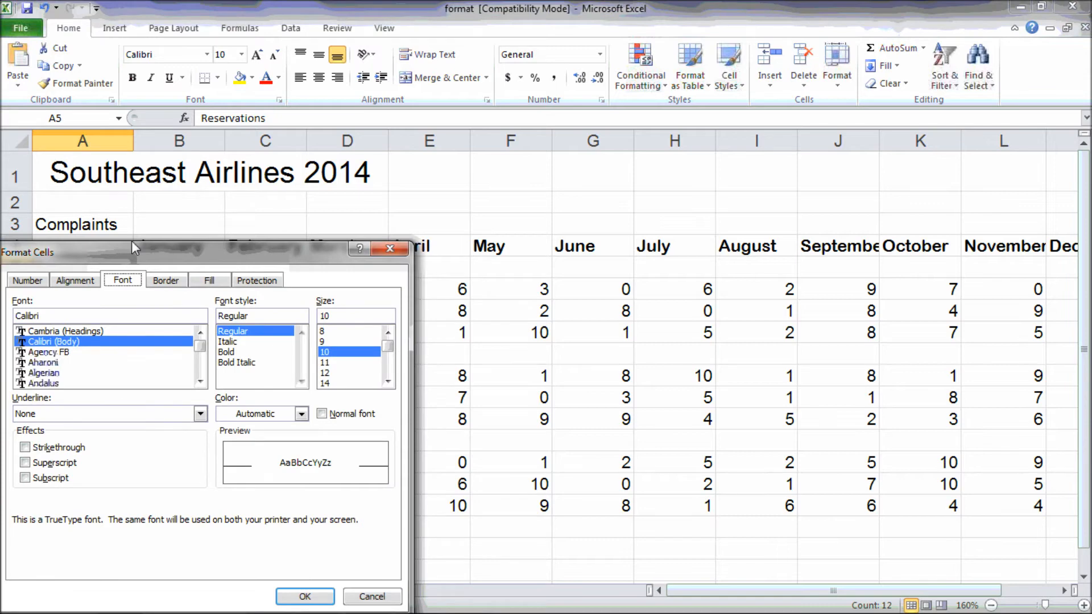
drag(127, 254, 375, 145)
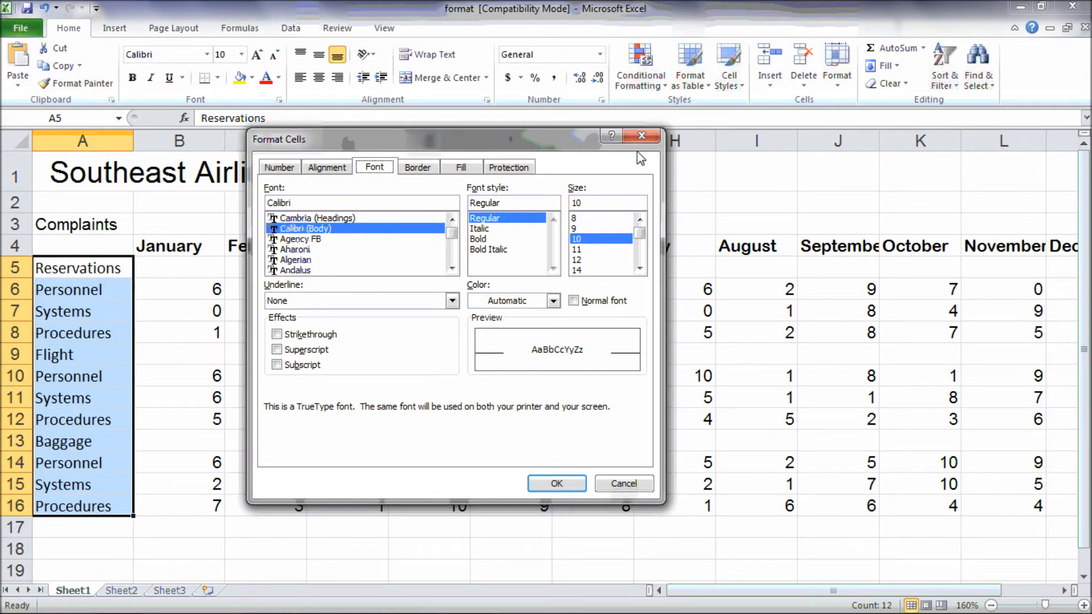
click(553, 484)
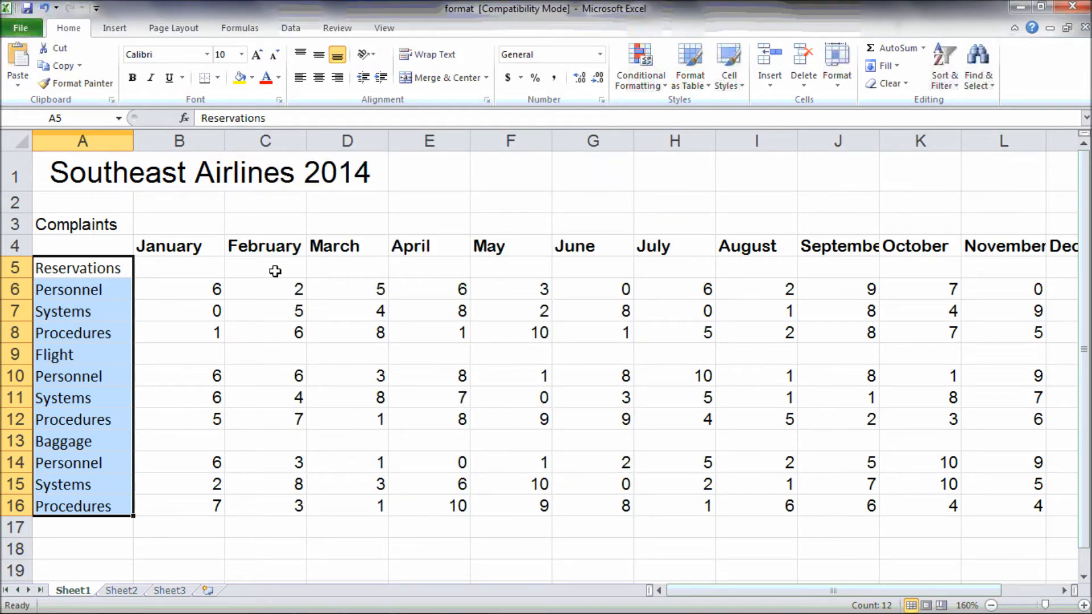
Set the title's font size to 26 and widen column D until the whole title fits in its merged cell
click(220, 178)
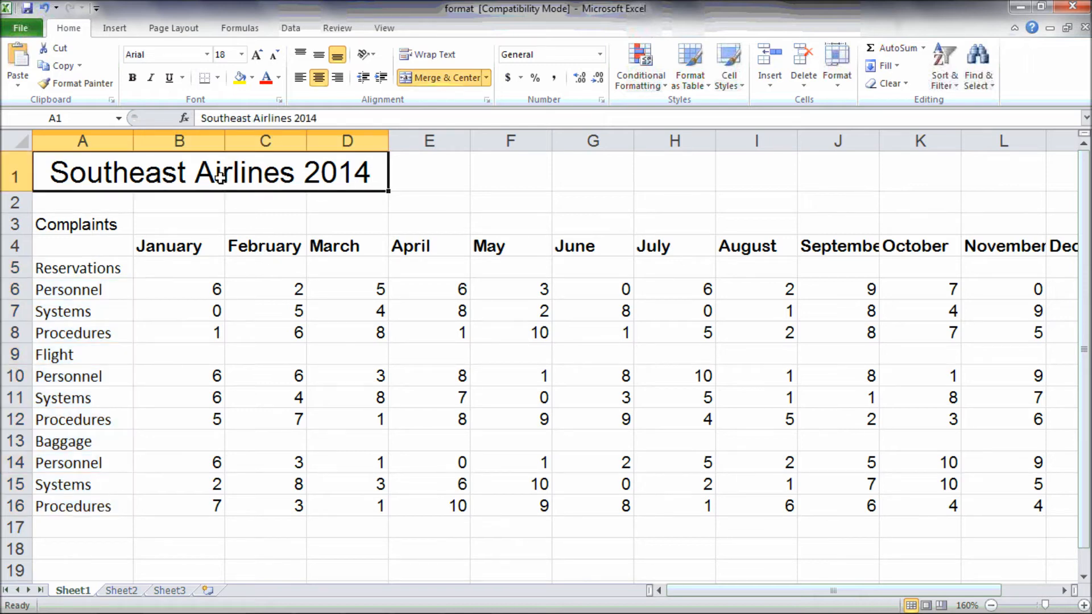
click(242, 57)
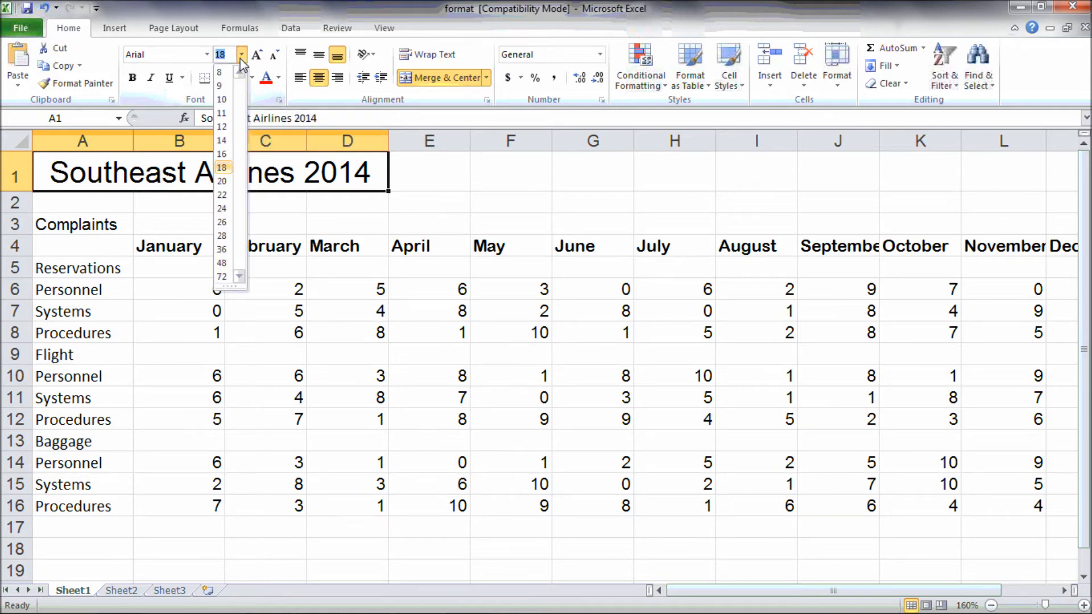
click(222, 226)
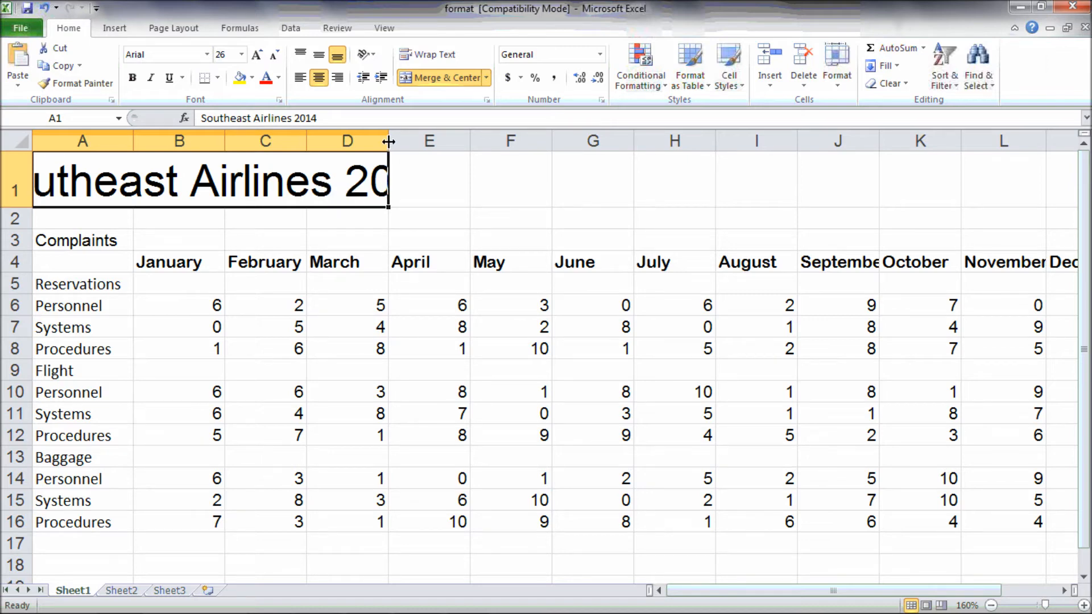
drag(389, 142, 559, 139)
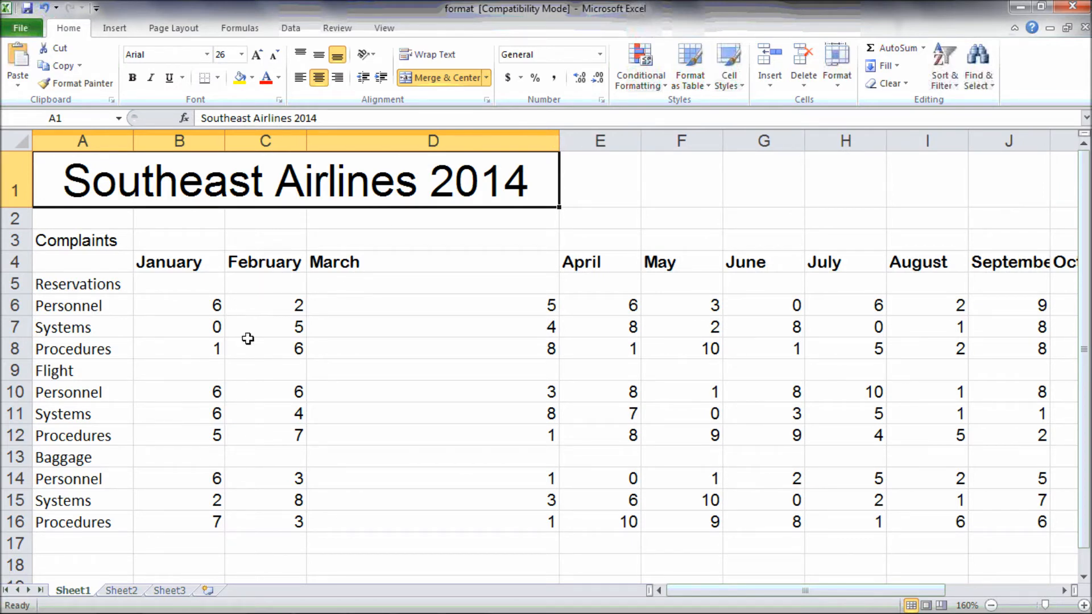
Set the font size of the complaints table in A3:N16 to 14 through the Format Cells settings
drag(63, 242, 842, 515)
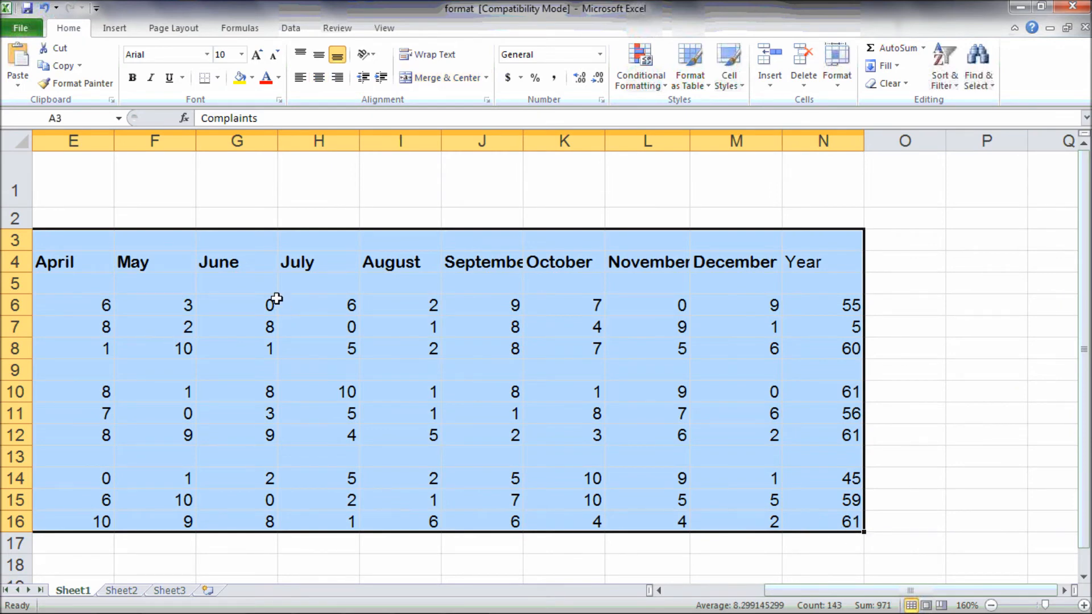
right_click(260, 278)
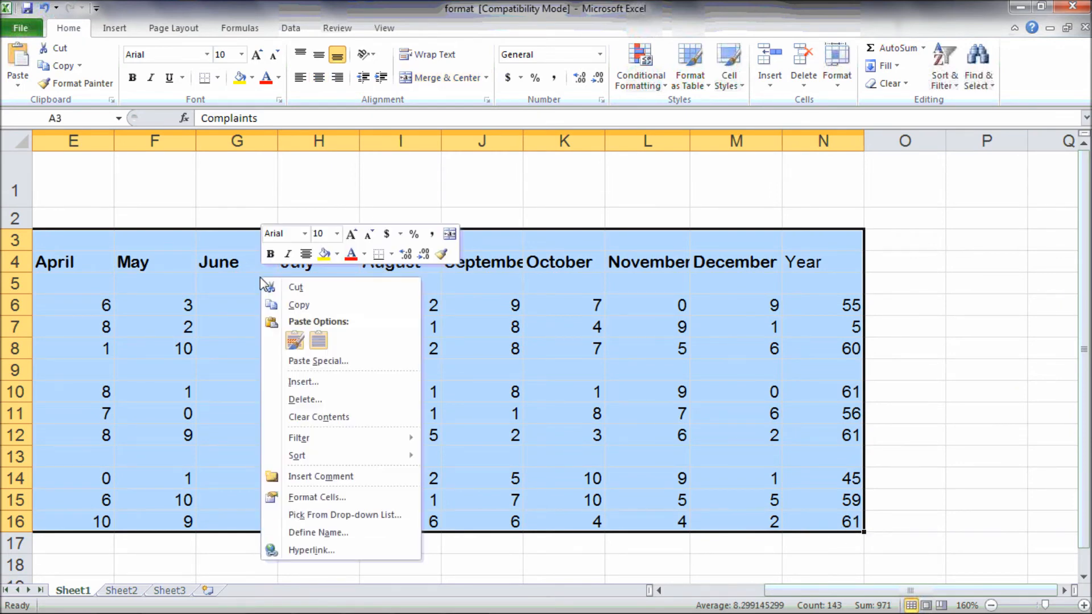
click(317, 498)
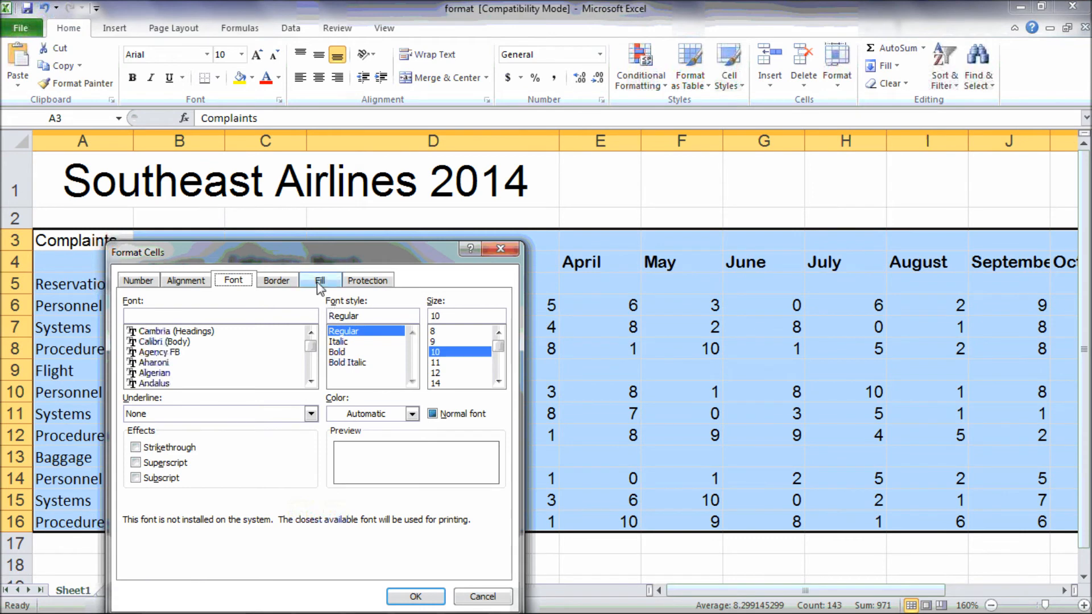
drag(312, 254, 365, 169)
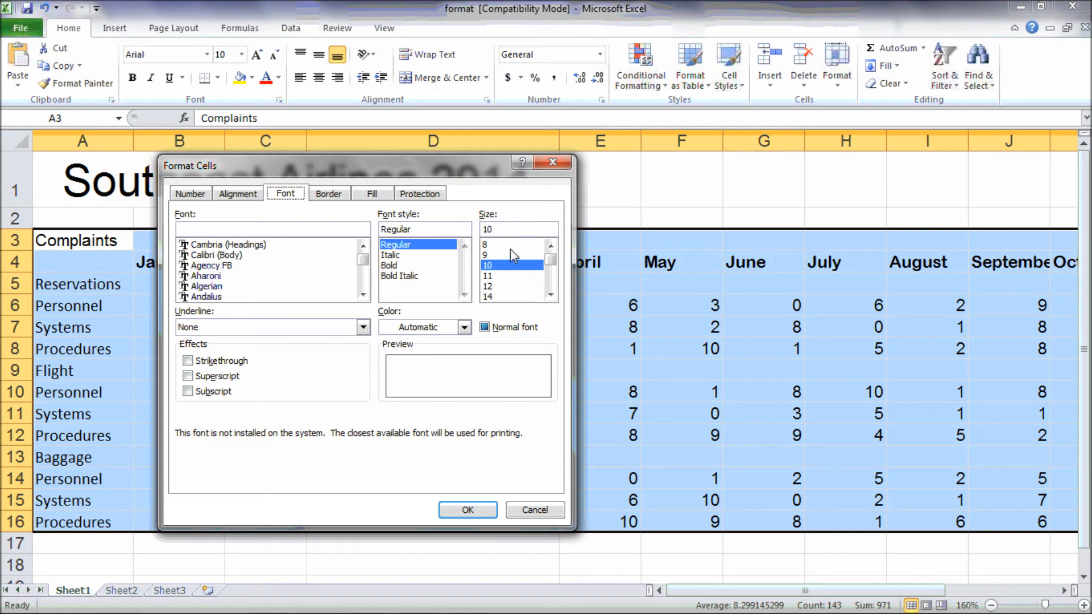
drag(550, 261, 551, 265)
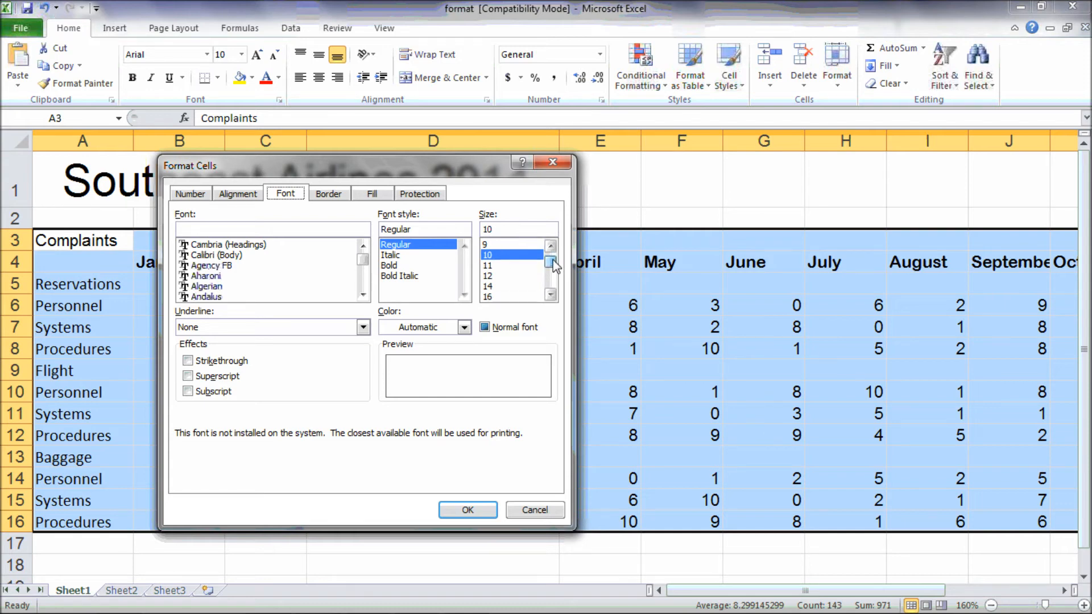
click(509, 286)
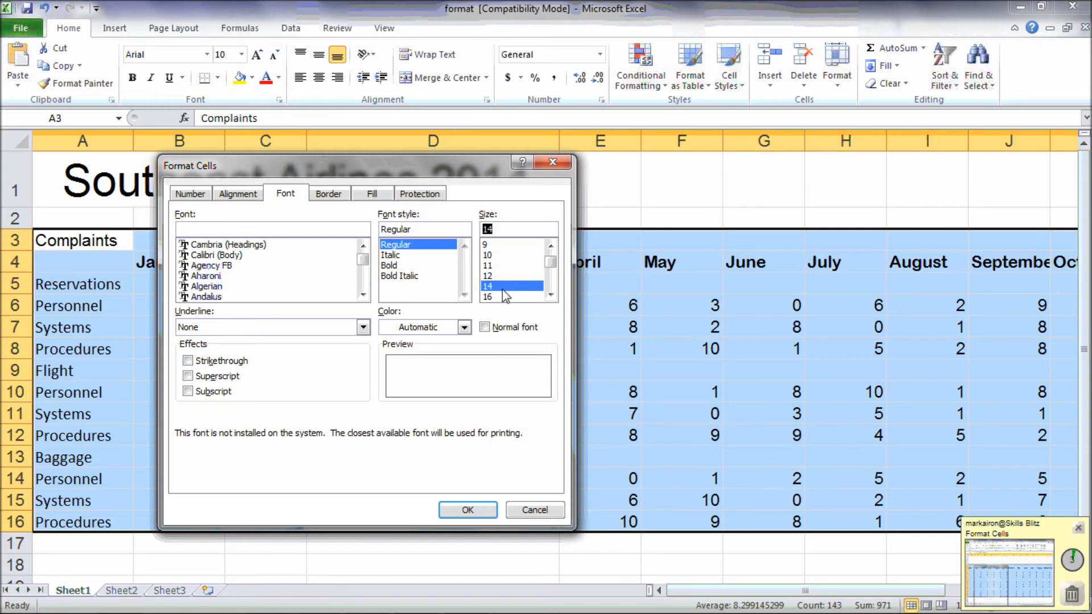
click(458, 515)
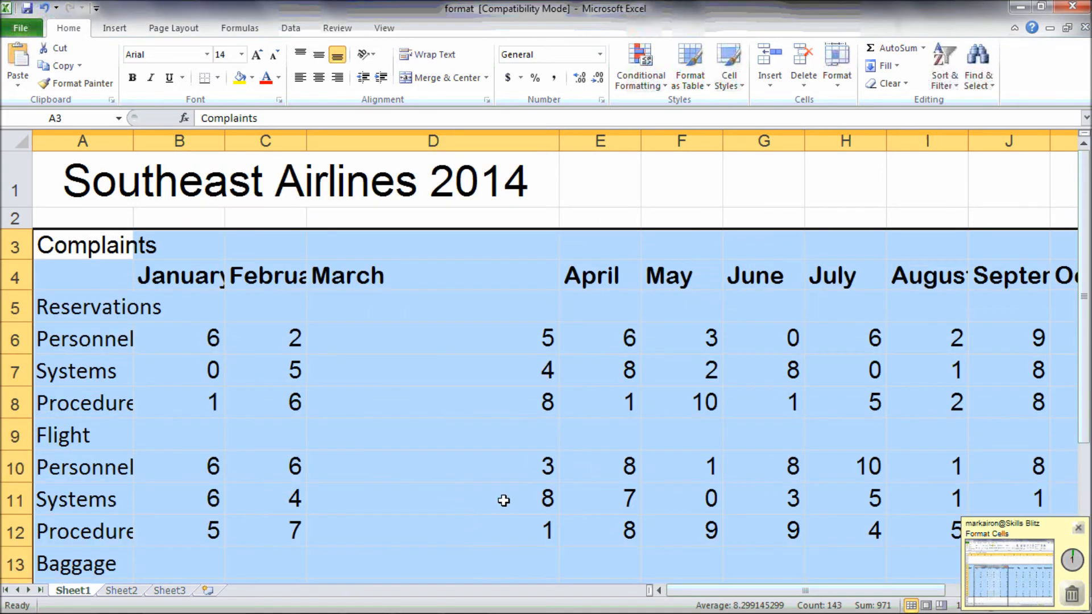
Widen columns B and C so the January and February headings fit completely
click(288, 313)
drag(225, 138, 238, 137)
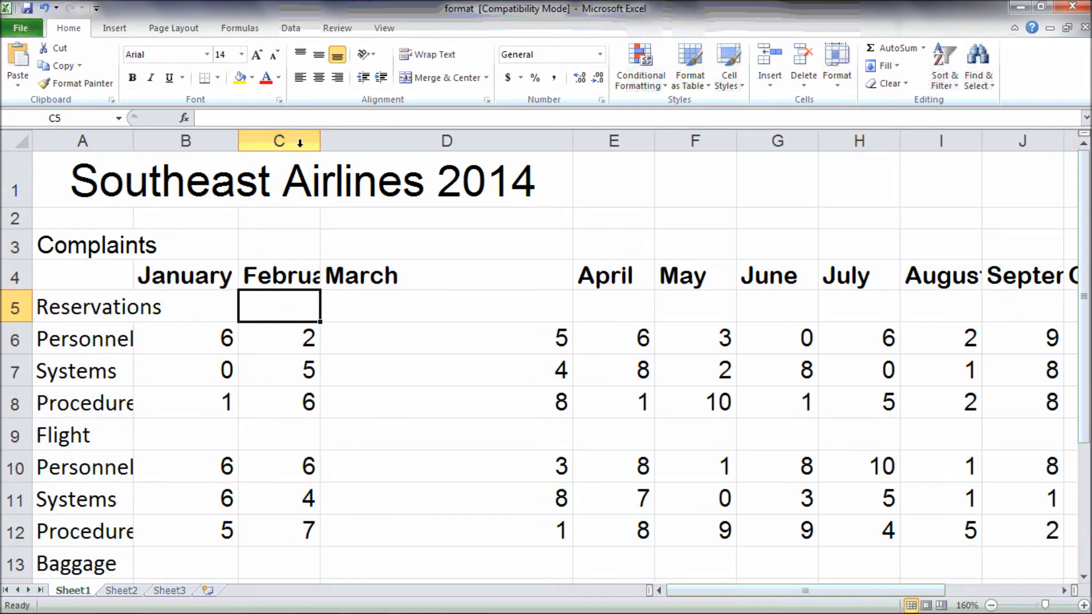
drag(320, 139, 353, 140)
Widen columns I, J, L and M so the August, September, November and December headings fit completely
click(730, 396)
drag(741, 593, 796, 594)
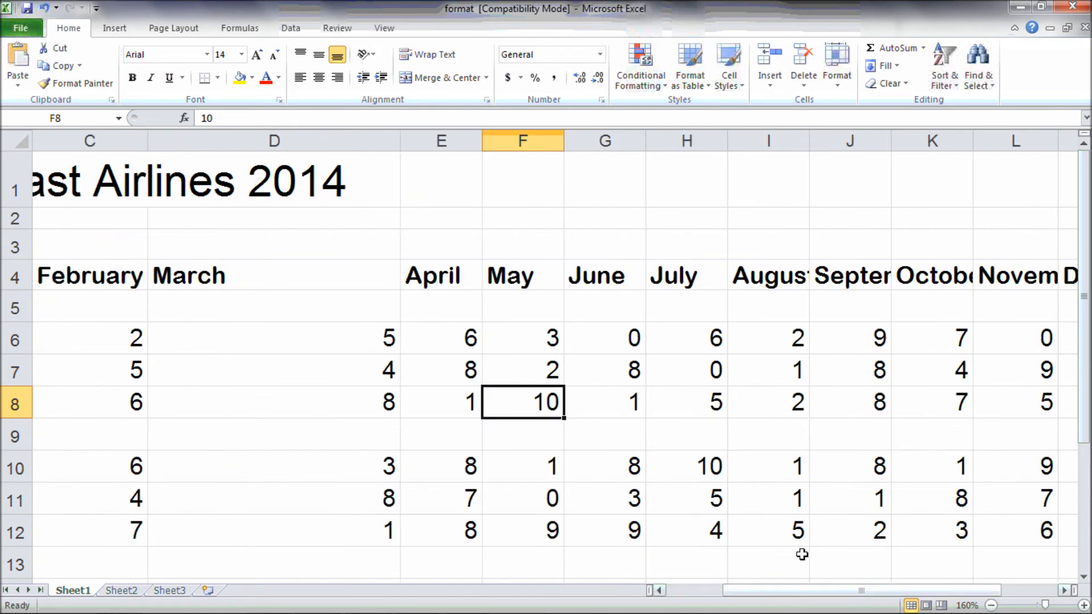
drag(807, 141, 856, 140)
drag(937, 140, 993, 140)
drag(926, 589, 974, 589)
drag(790, 141, 848, 141)
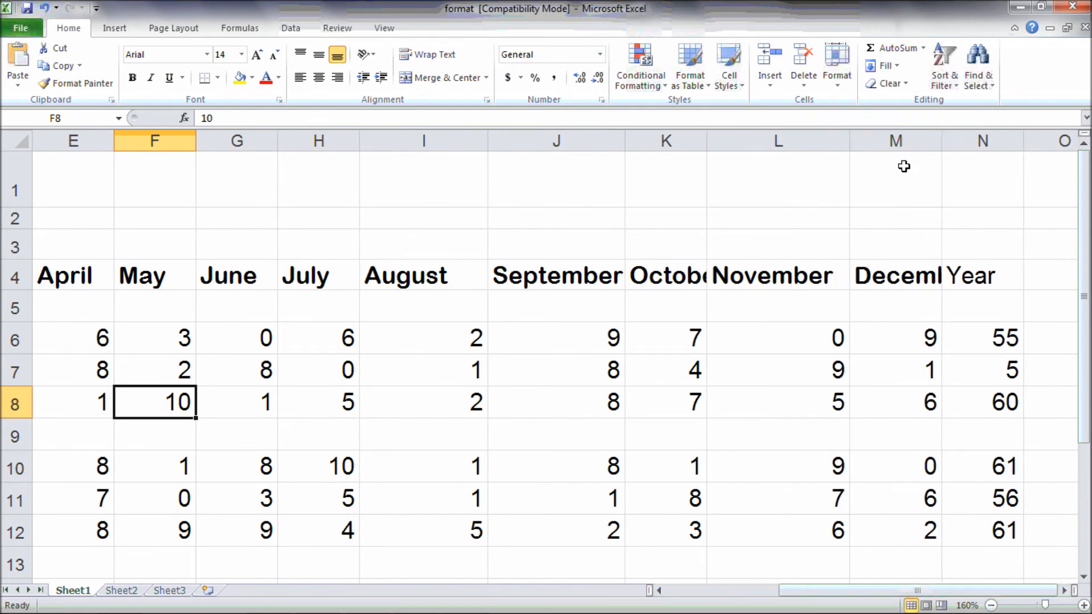
drag(942, 139, 985, 137)
drag(918, 590, 668, 607)
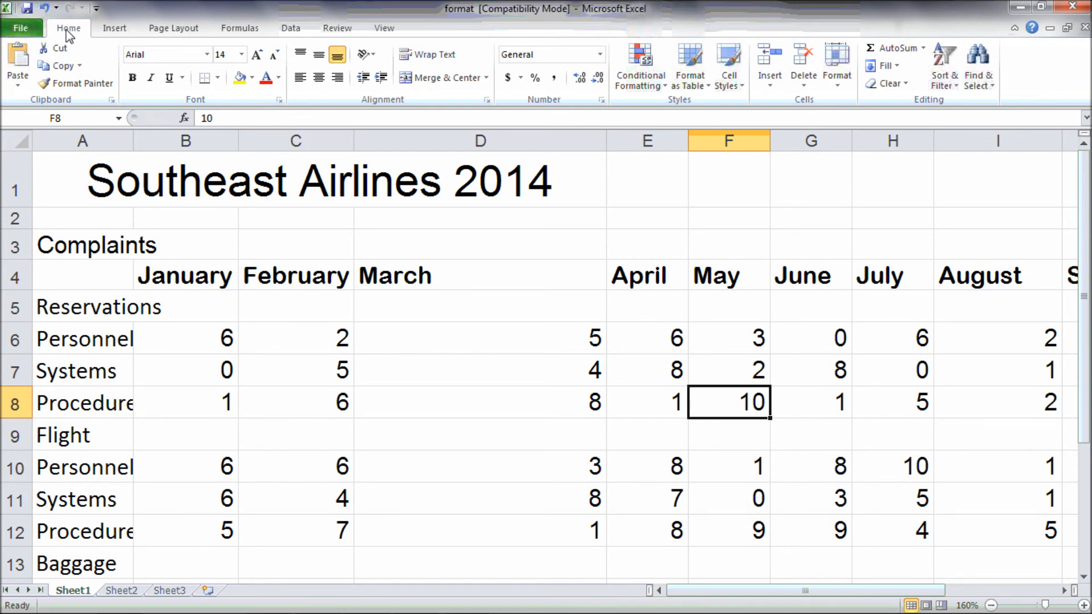
Review where font name and size are set, including the title cell's font options in the Format Cells dialog
click(163, 55)
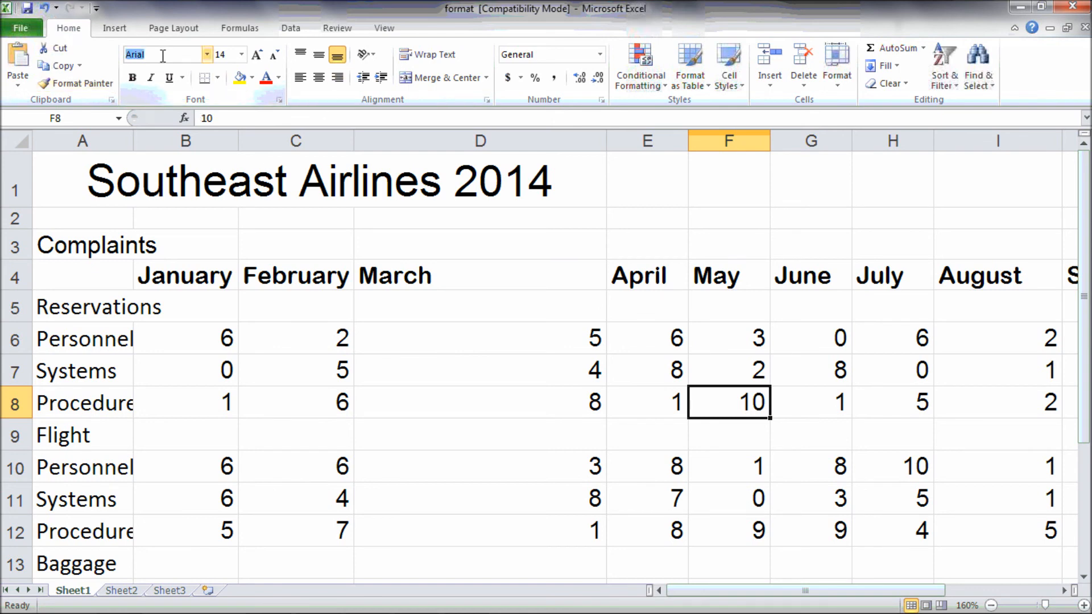
click(228, 55)
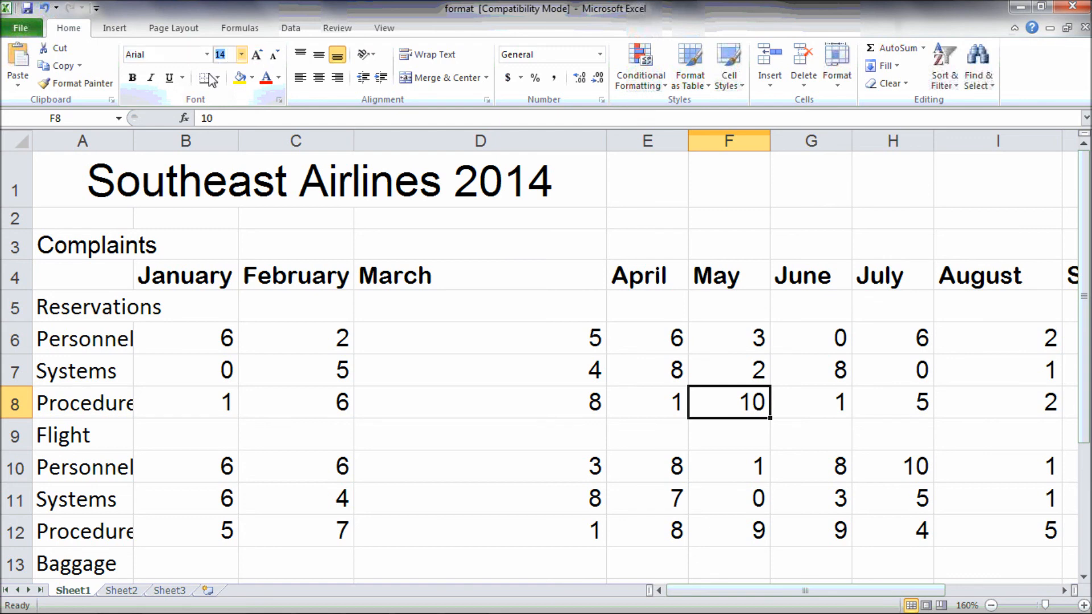
click(155, 186)
right_click(156, 188)
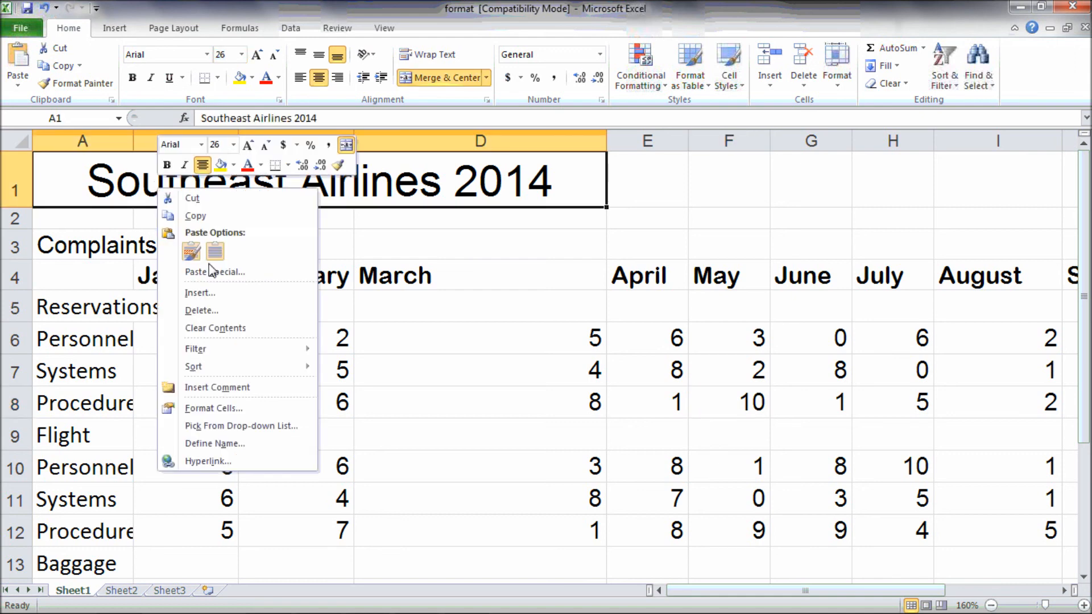
click(214, 409)
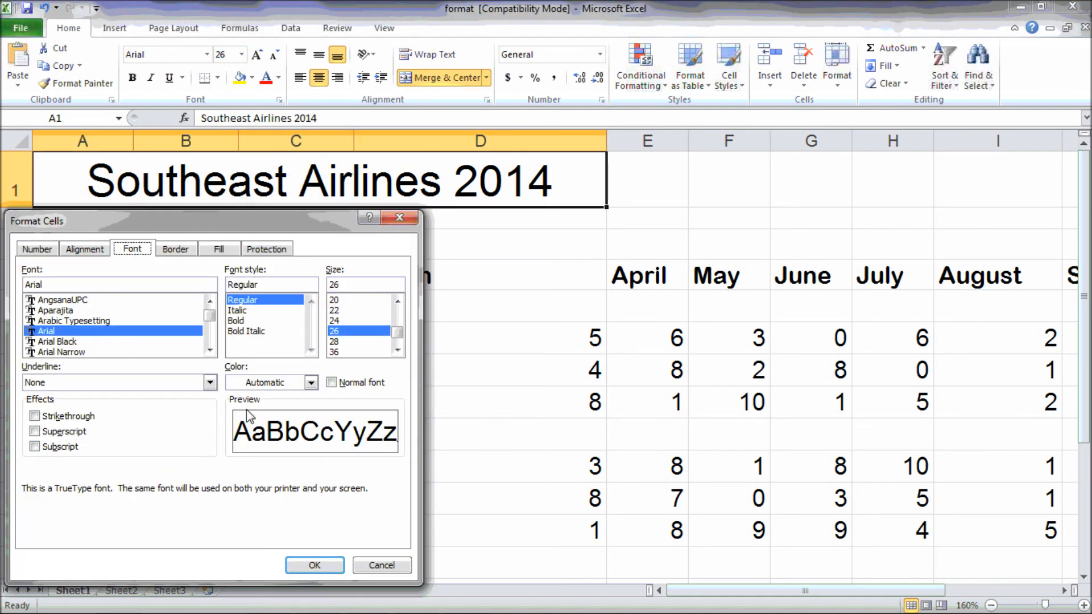
drag(220, 221, 338, 190)
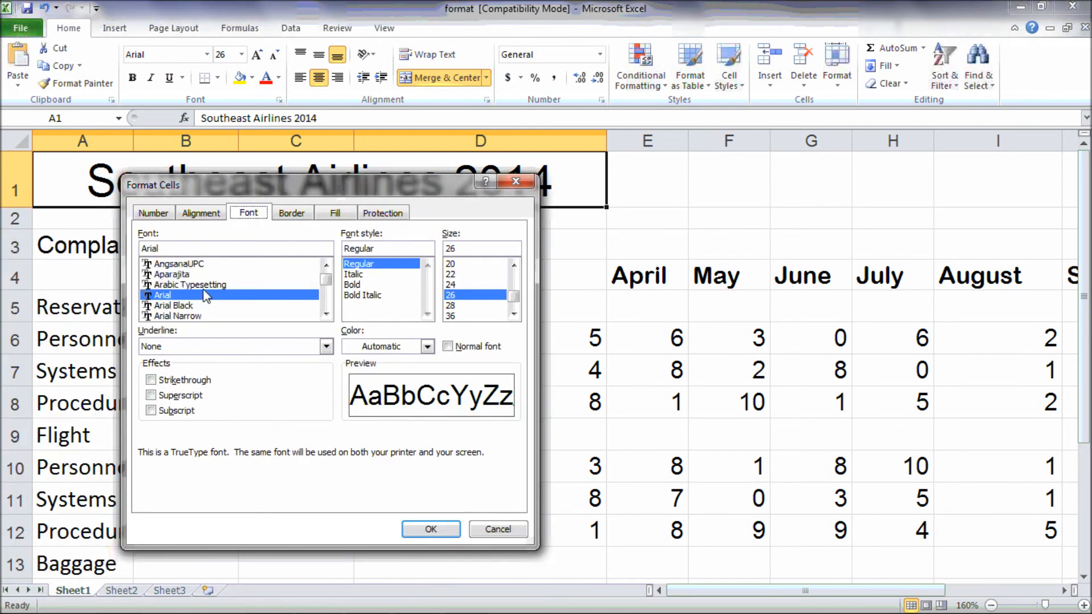